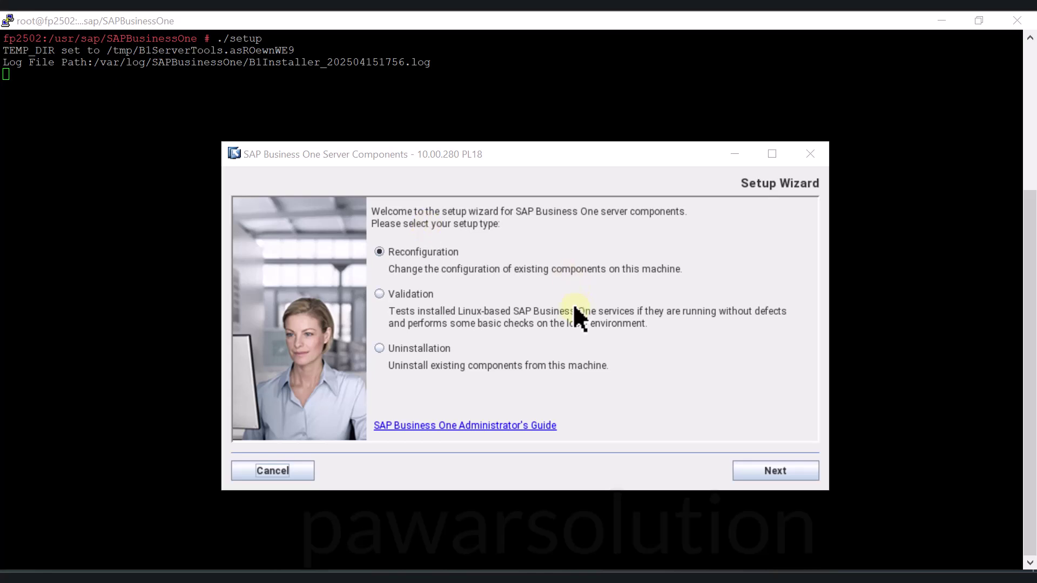
Proceed with the Reconfiguration setup type and accept the database connection as user SYSTEM on tenant database NDB, acknowledging the warning
click(771, 472)
click(769, 469)
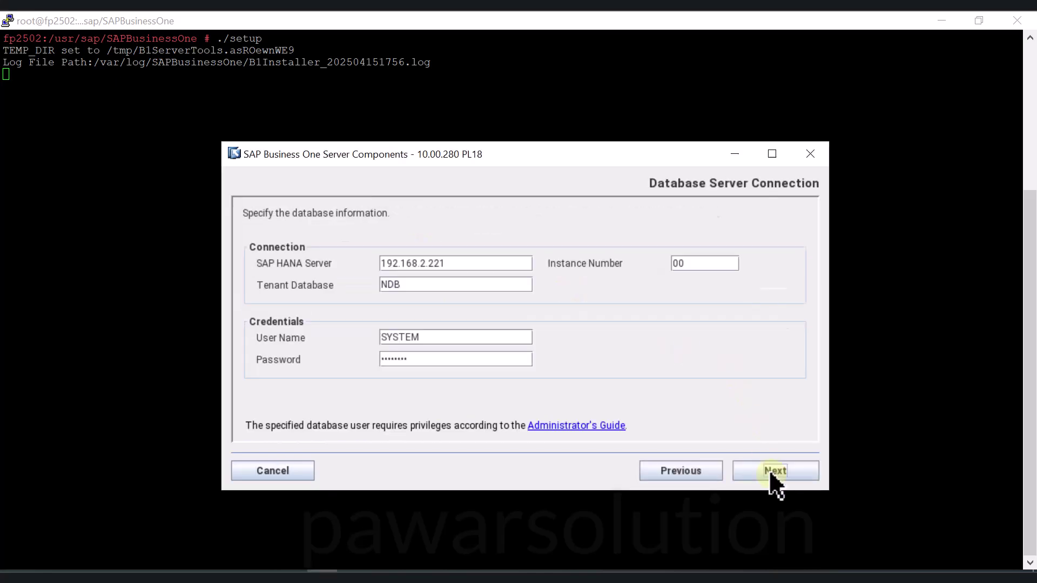
click(769, 469)
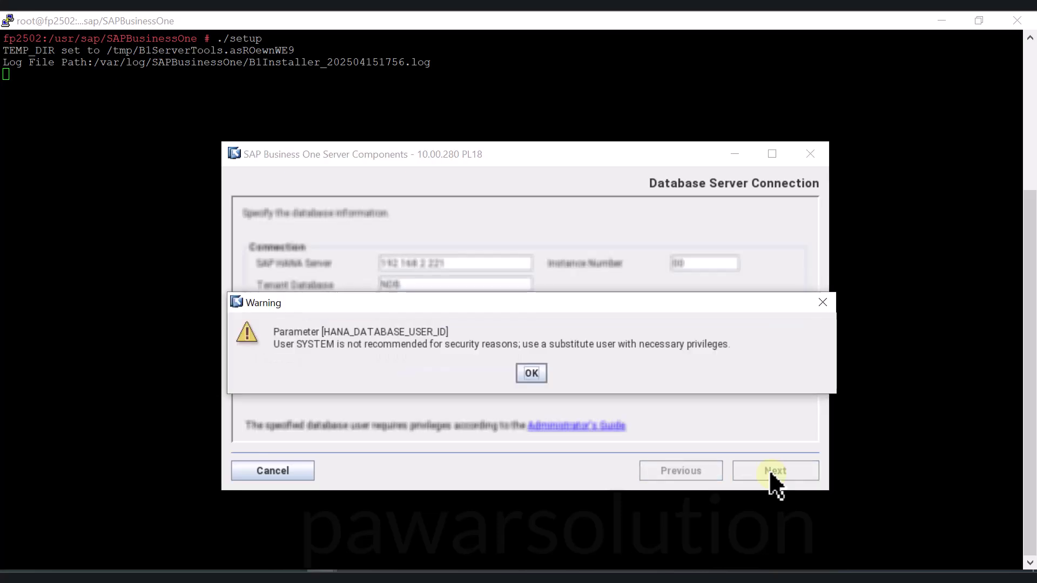
click(533, 372)
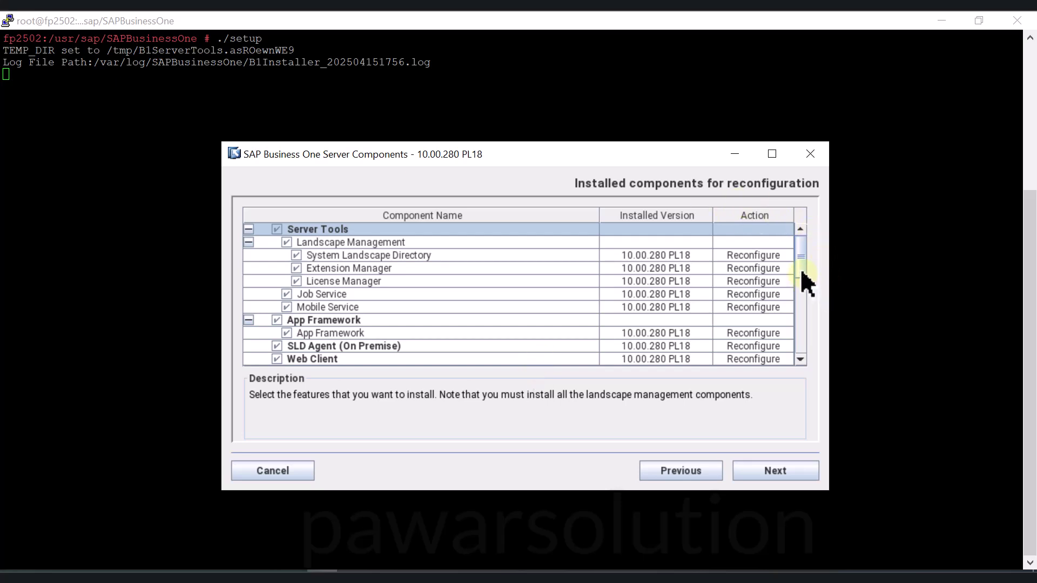
Review the list of installed components and continue with all of them selected for reconfiguration
drag(802, 273, 799, 367)
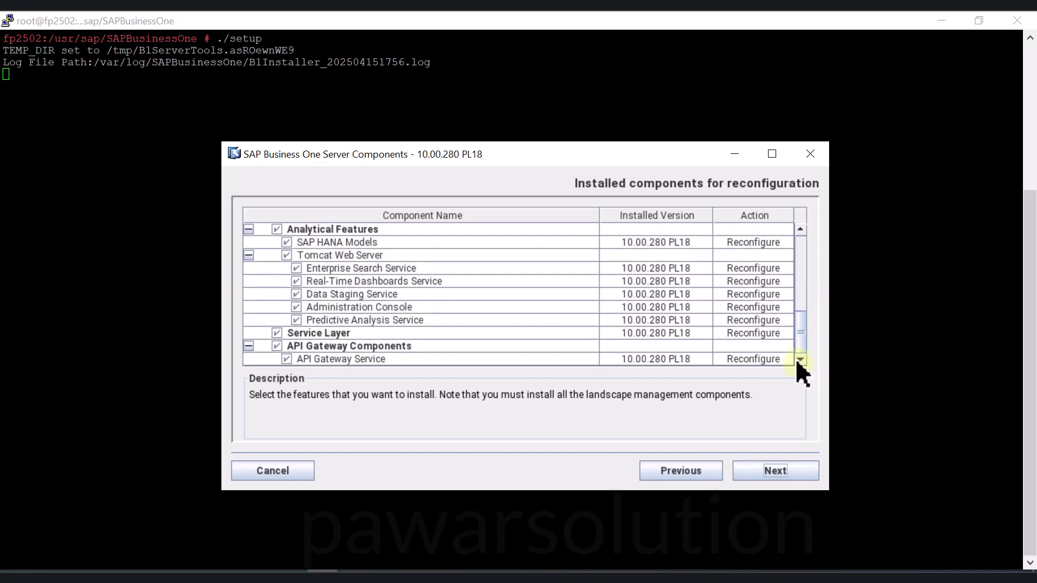
scroll(789, 339, up, 1)
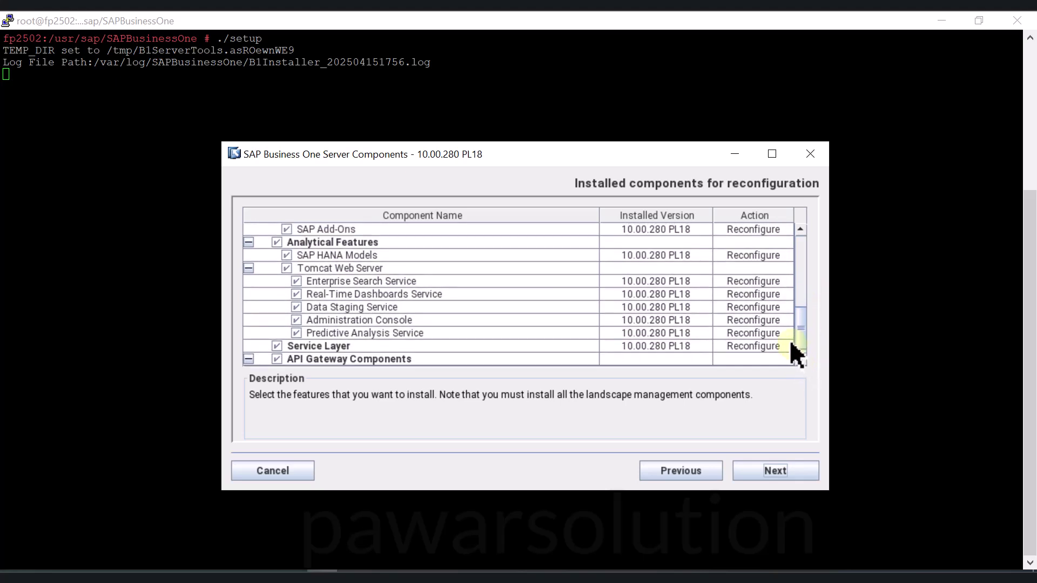
click(768, 471)
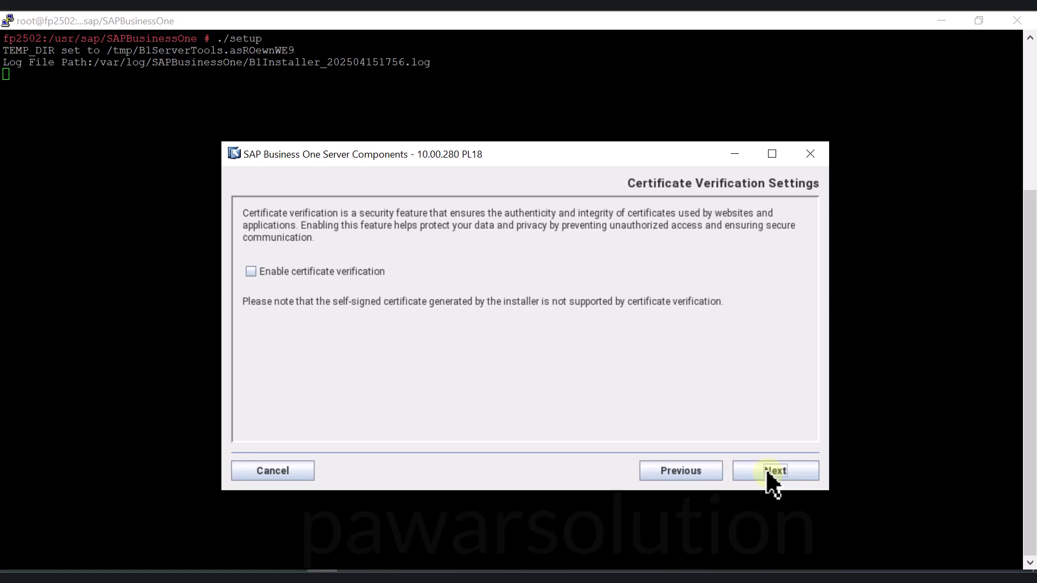
Leave certificate verification disabled and keep 40020 as the authentication service HTTPS port
click(766, 471)
click(767, 470)
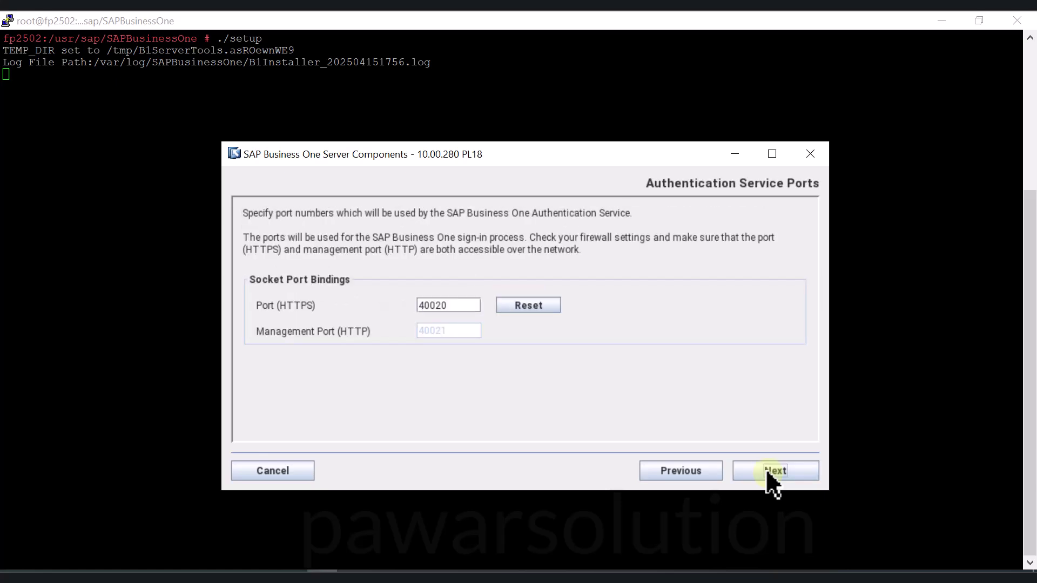
click(766, 471)
click(767, 471)
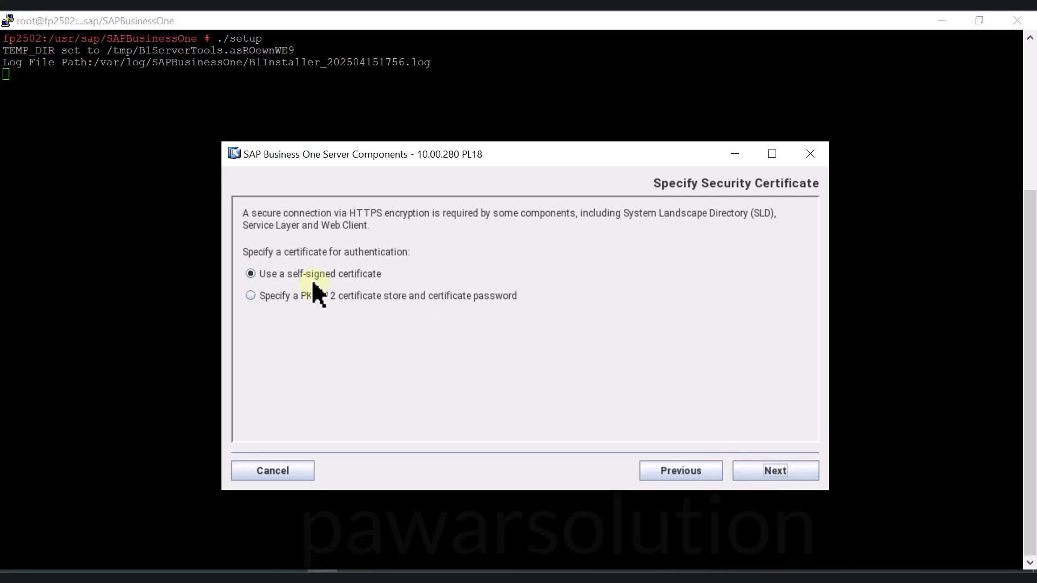
Choose a PKCS12 certificate store for authentication and load uneecopscloud.pfx from the cert folder under hana/data/soft
click(250, 295)
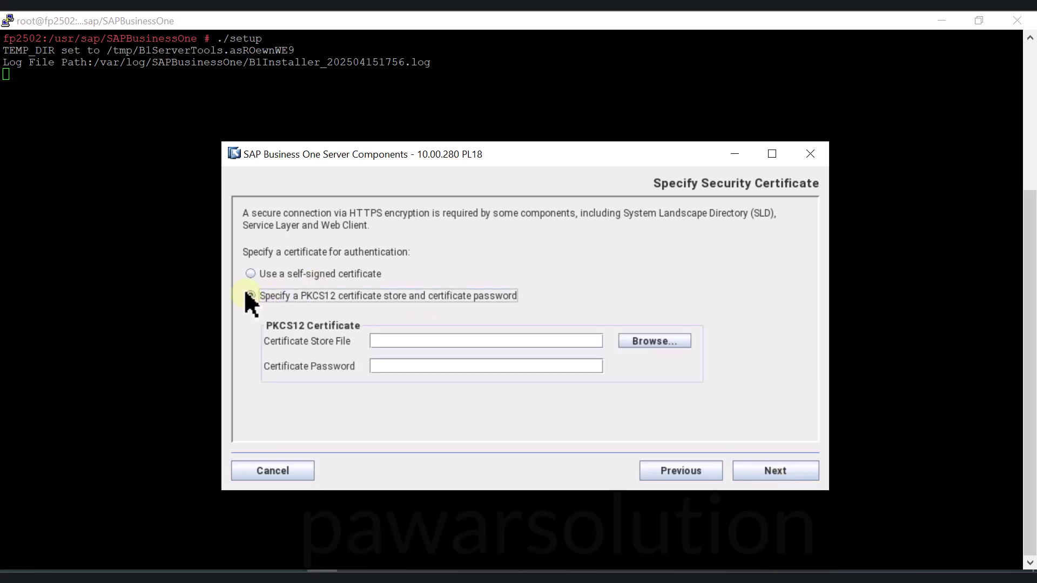
click(643, 338)
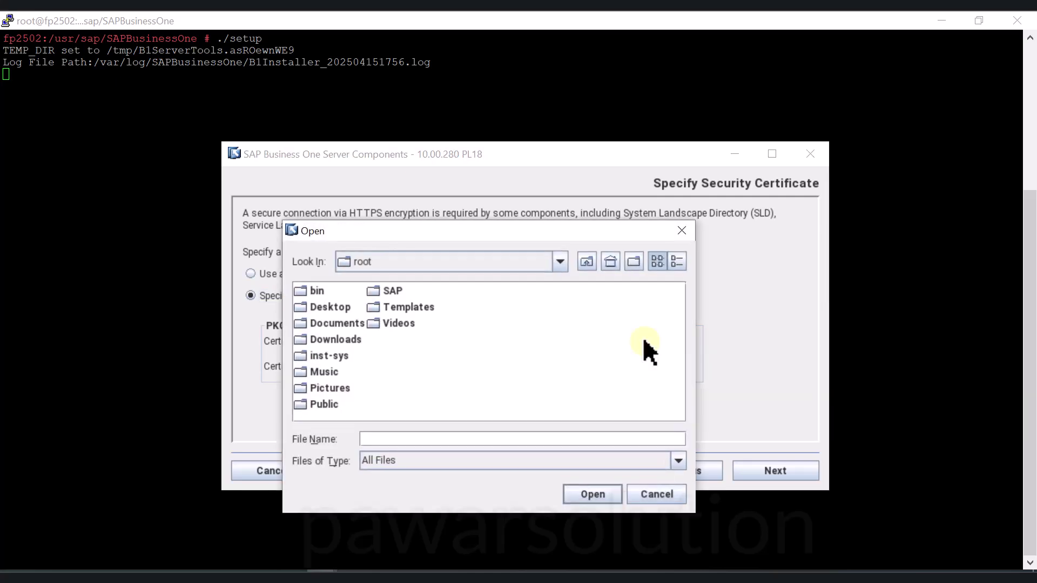
click(558, 259)
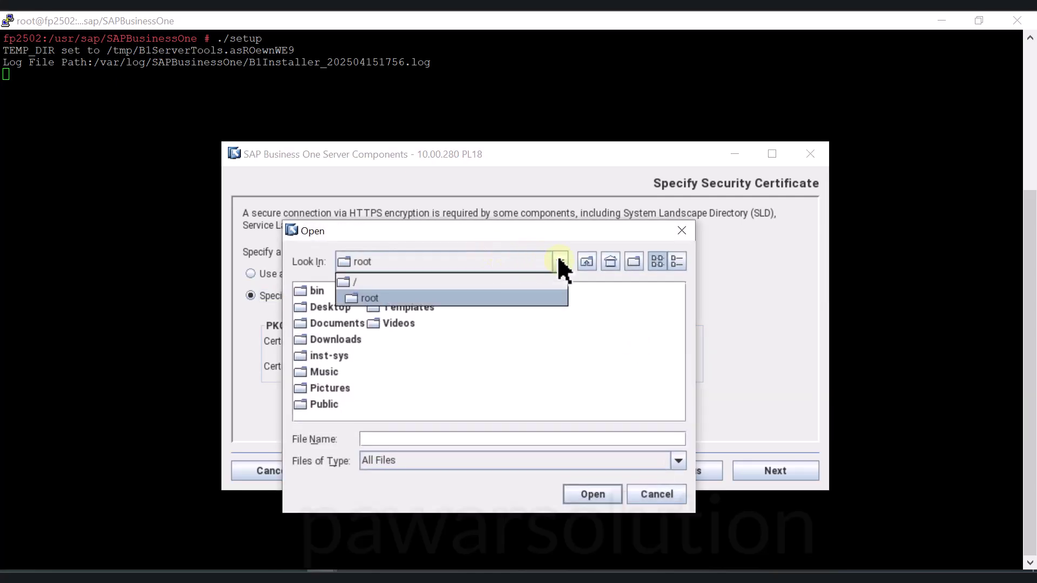
click(366, 282)
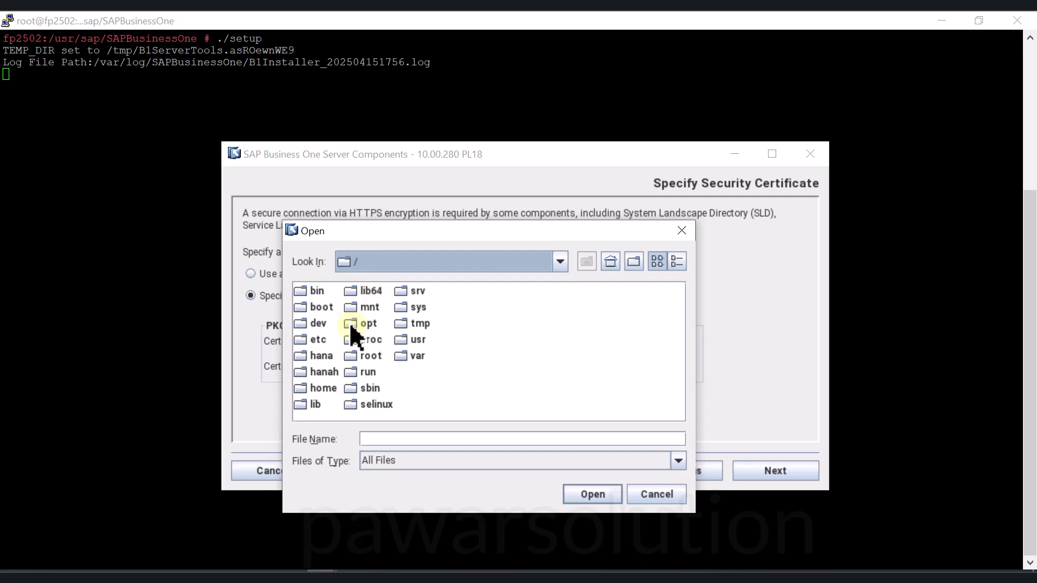
double_click(321, 355)
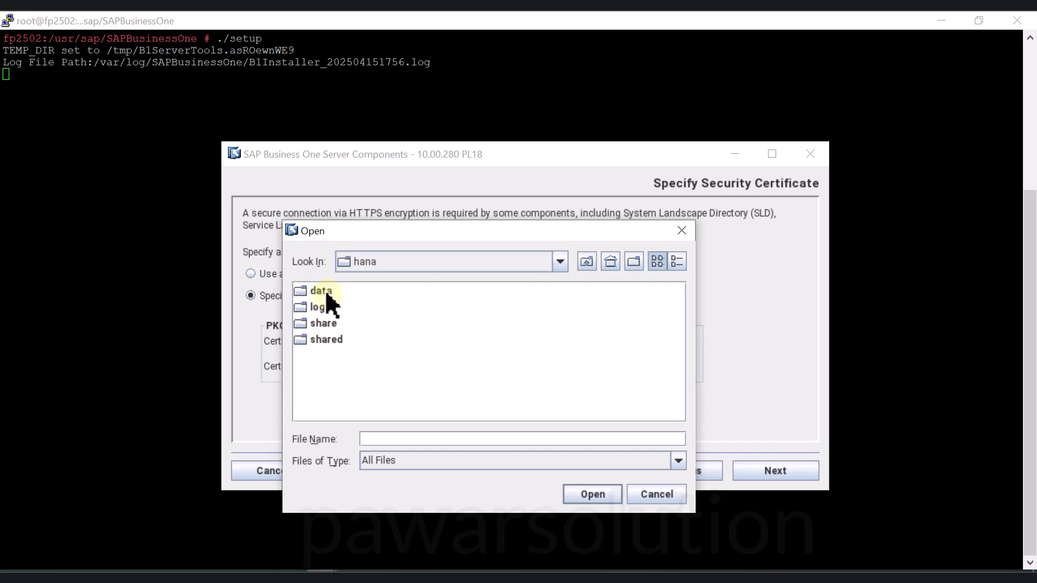
double_click(328, 291)
double_click(322, 306)
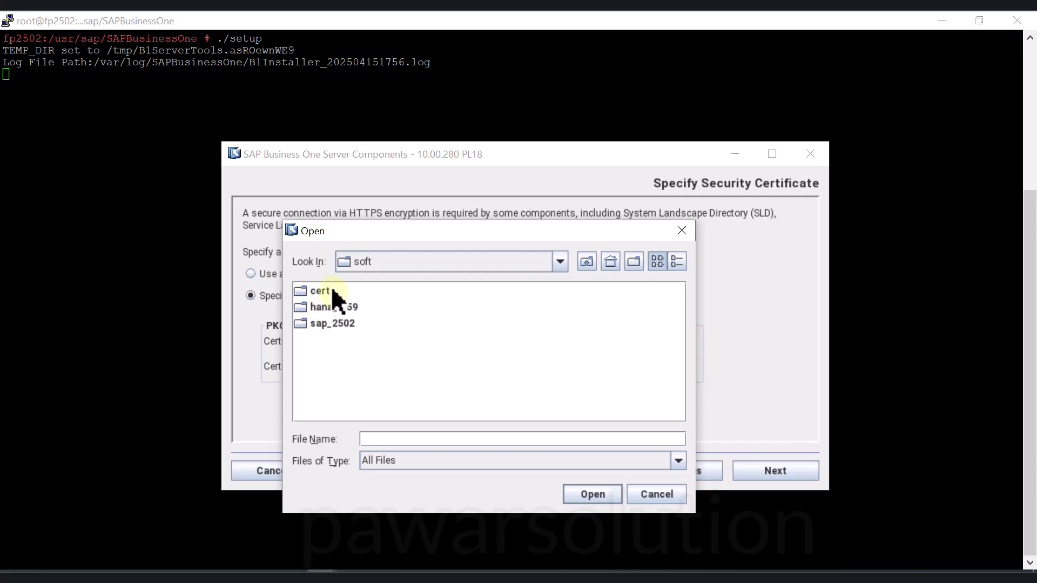
double_click(320, 291)
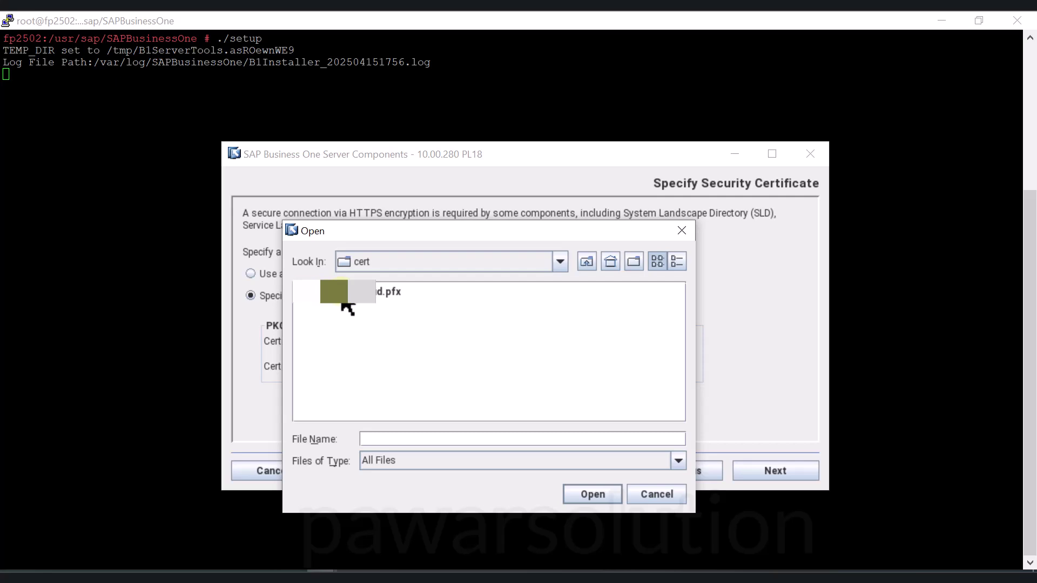
click(340, 298)
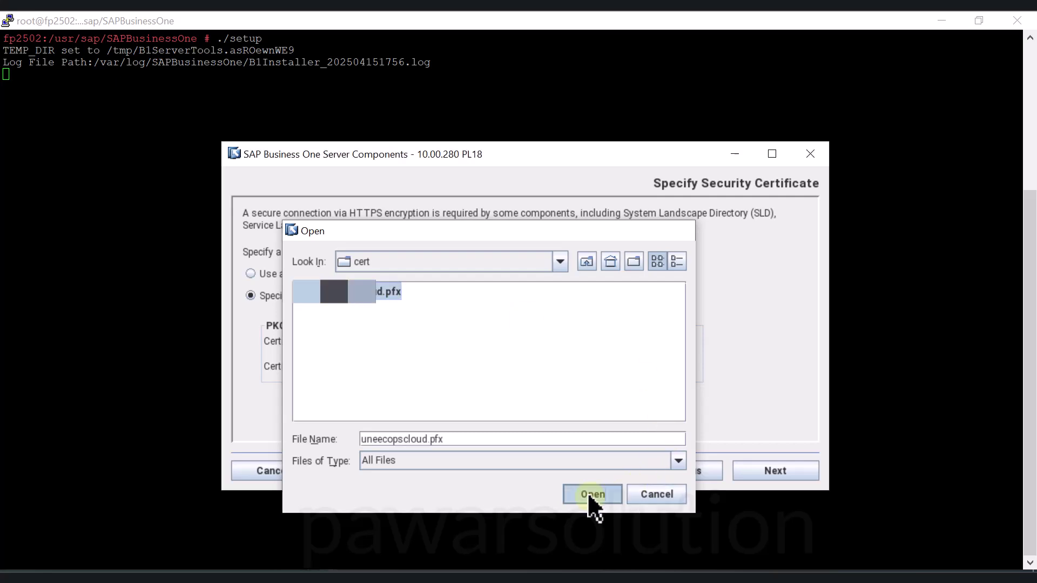
click(588, 494)
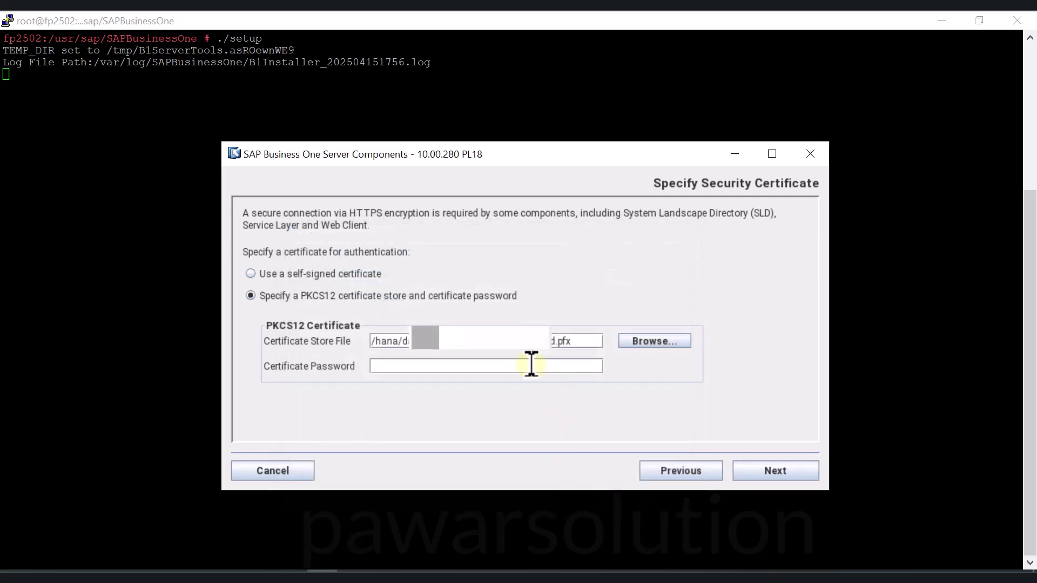
Enter the certificate password and accept landscape server address 192.168.2.221 with port 40000
text(************)
click(766, 468)
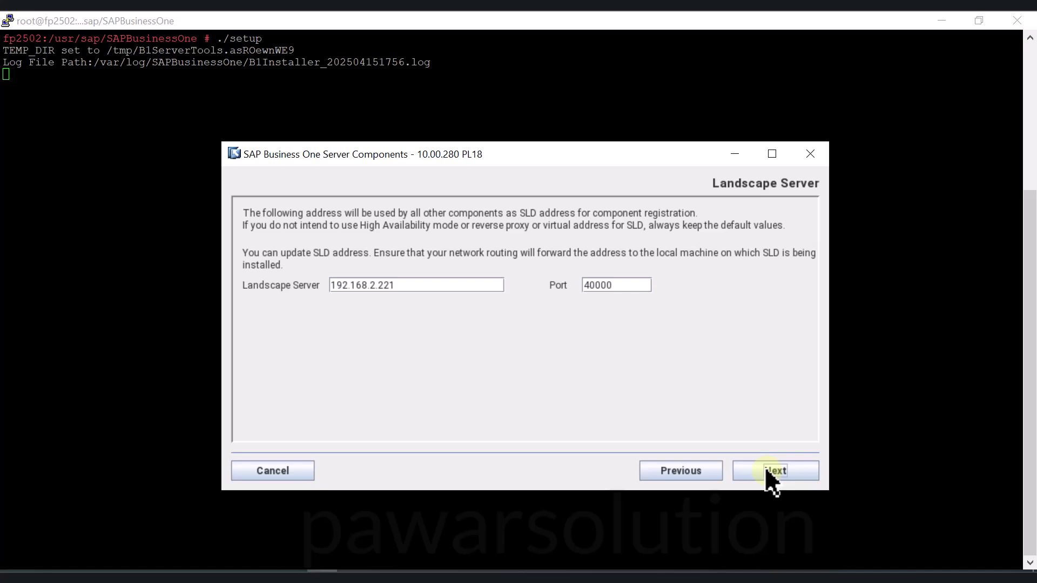
click(766, 469)
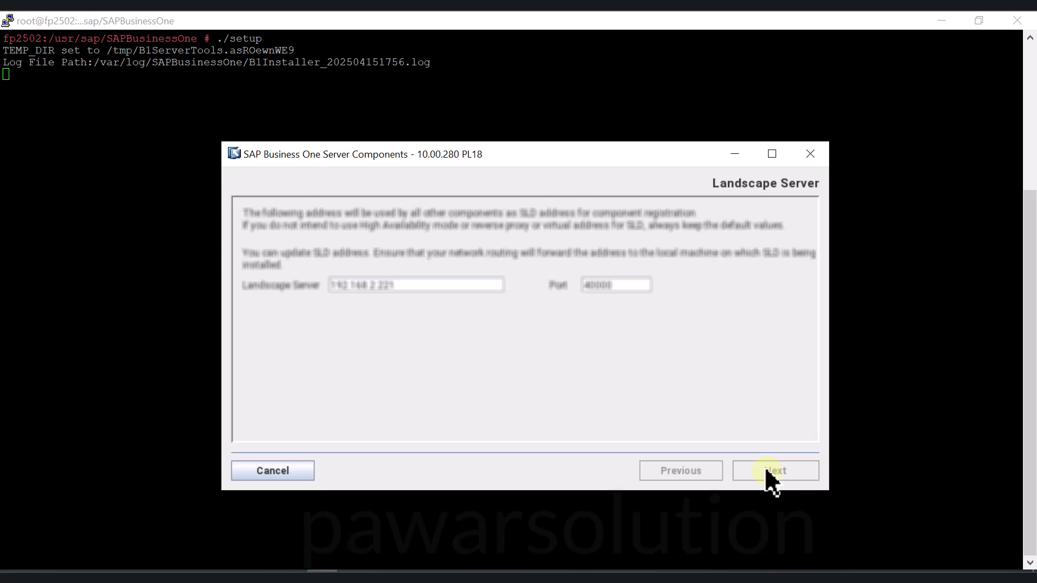
click(765, 469)
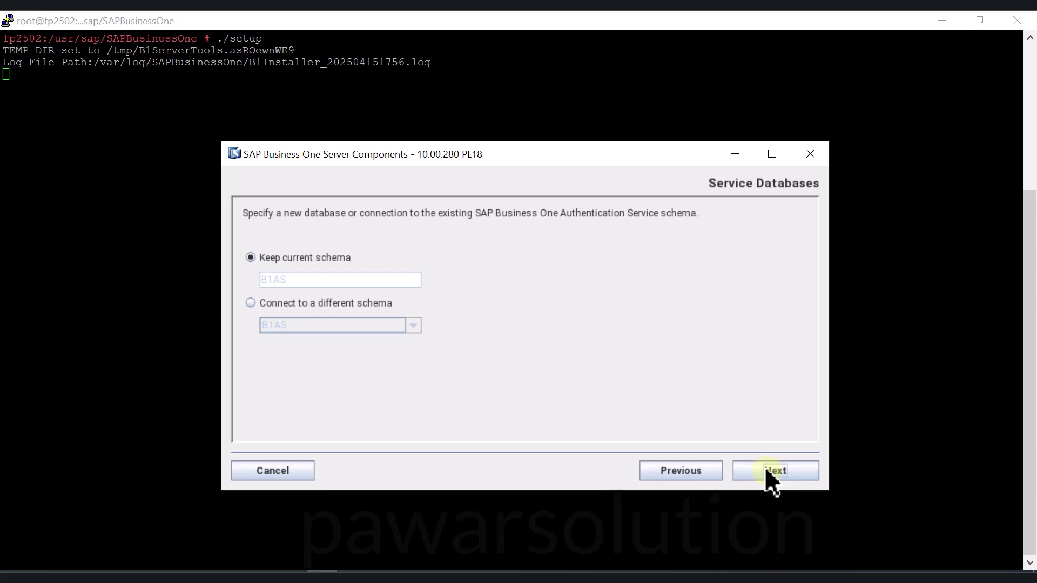
Keep the current B1AS and SLDDATA schemas and accept the existing backup service settings
click(765, 467)
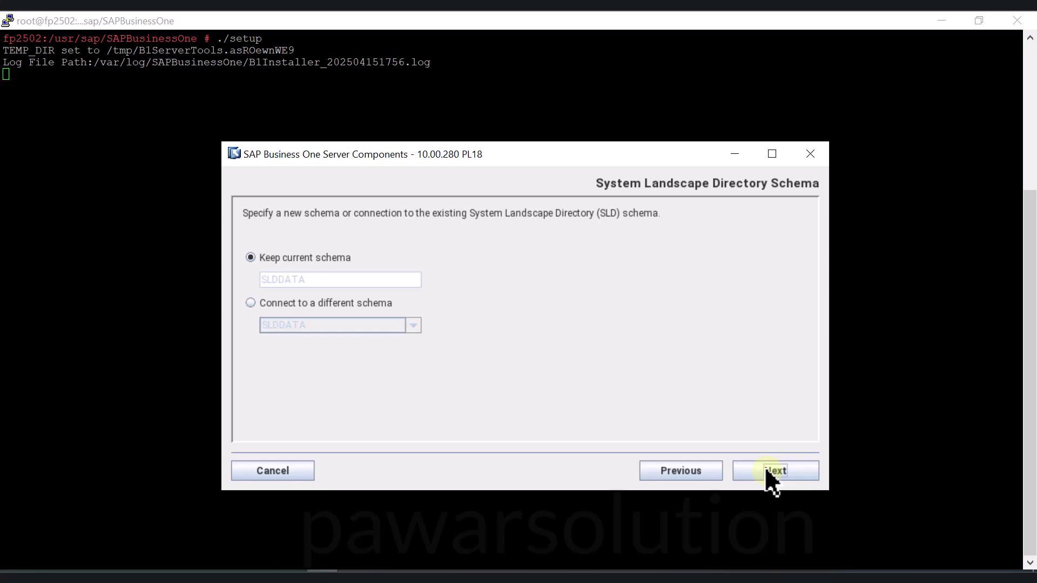
click(764, 467)
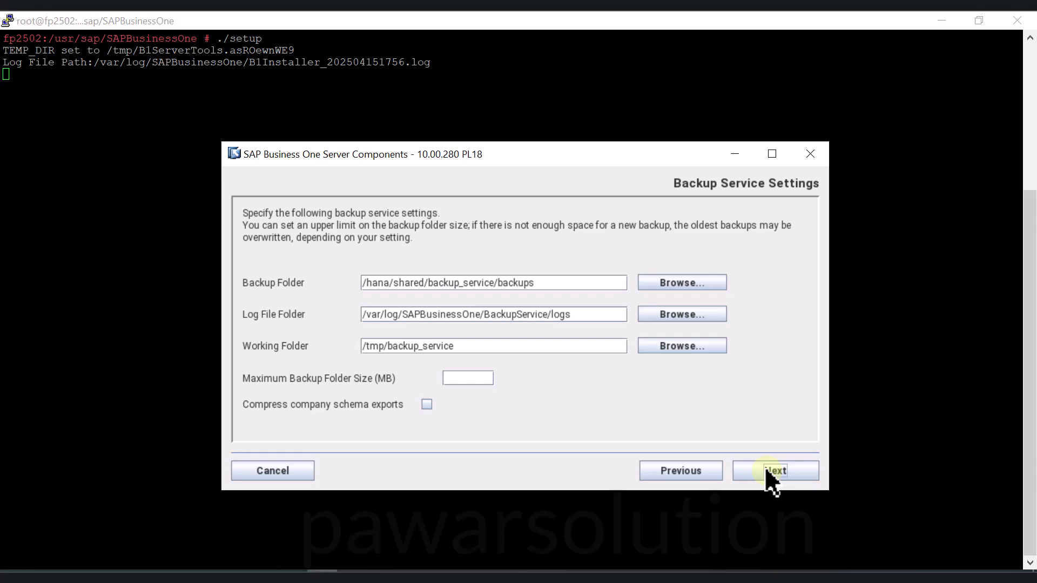
click(765, 469)
click(765, 468)
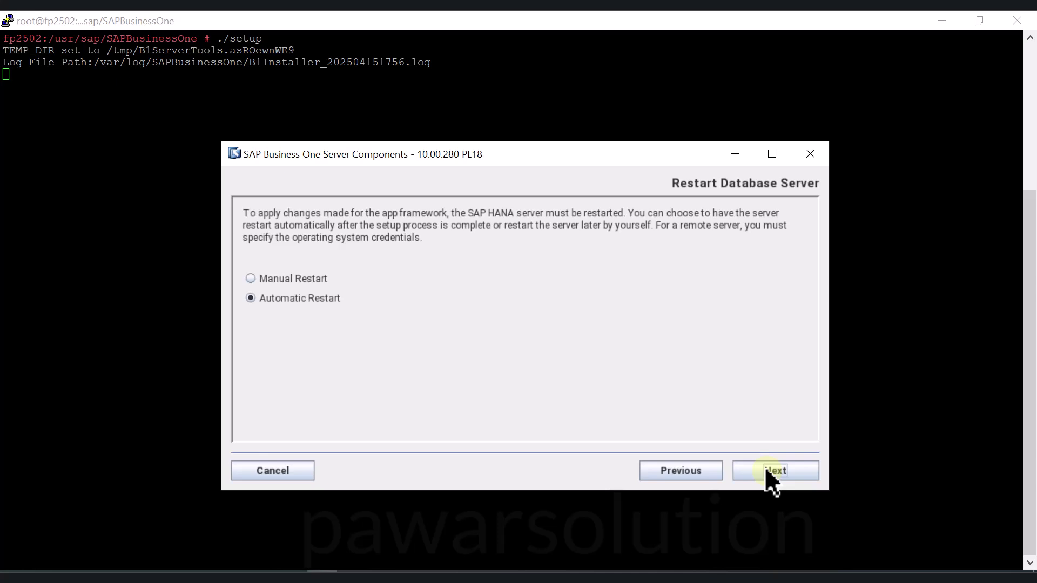
Keep Automatic Restart for the database server and leave the shared folder accessibility check turned on
click(766, 468)
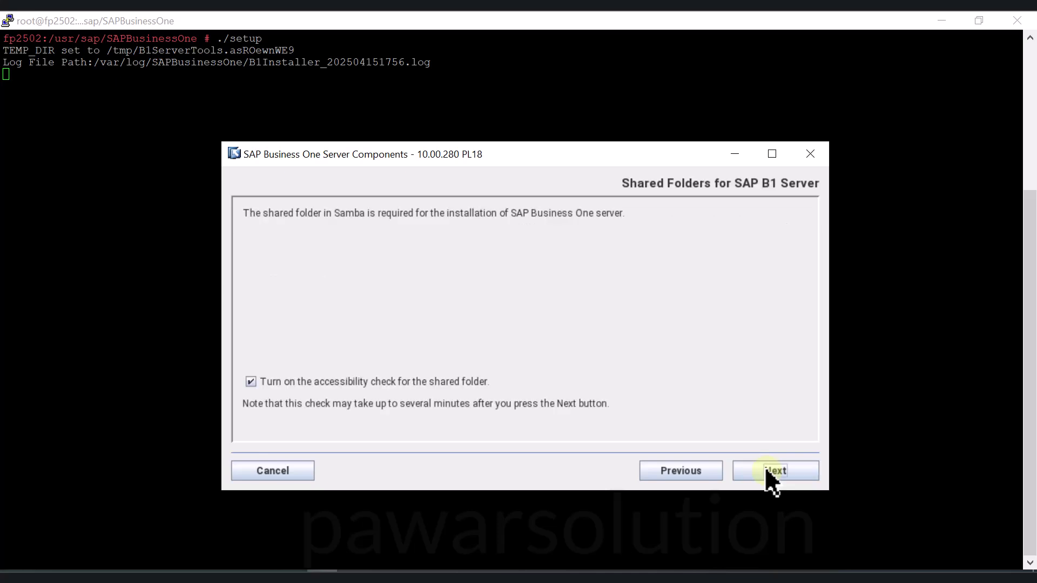
click(766, 468)
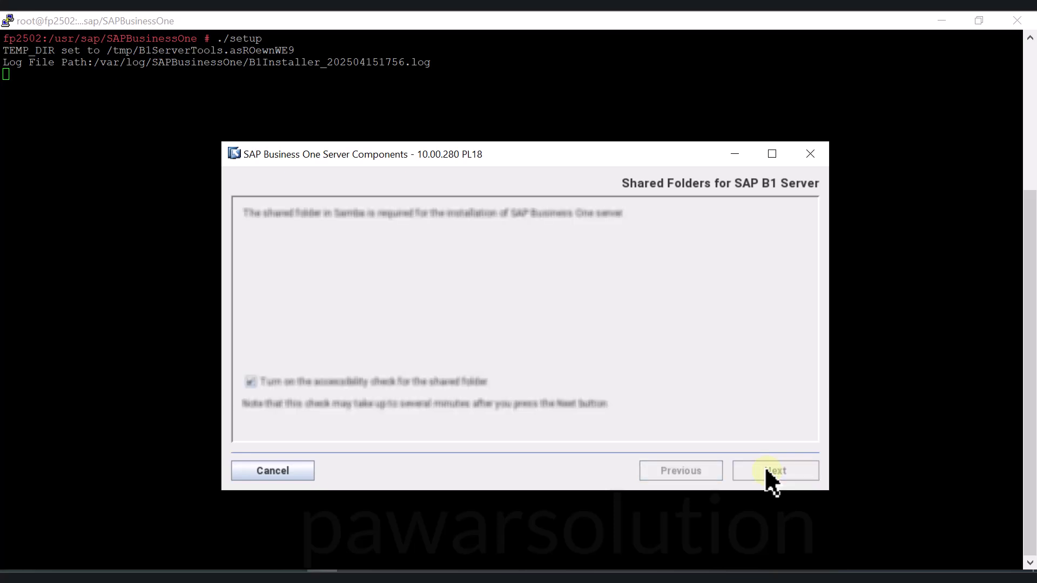
click(765, 469)
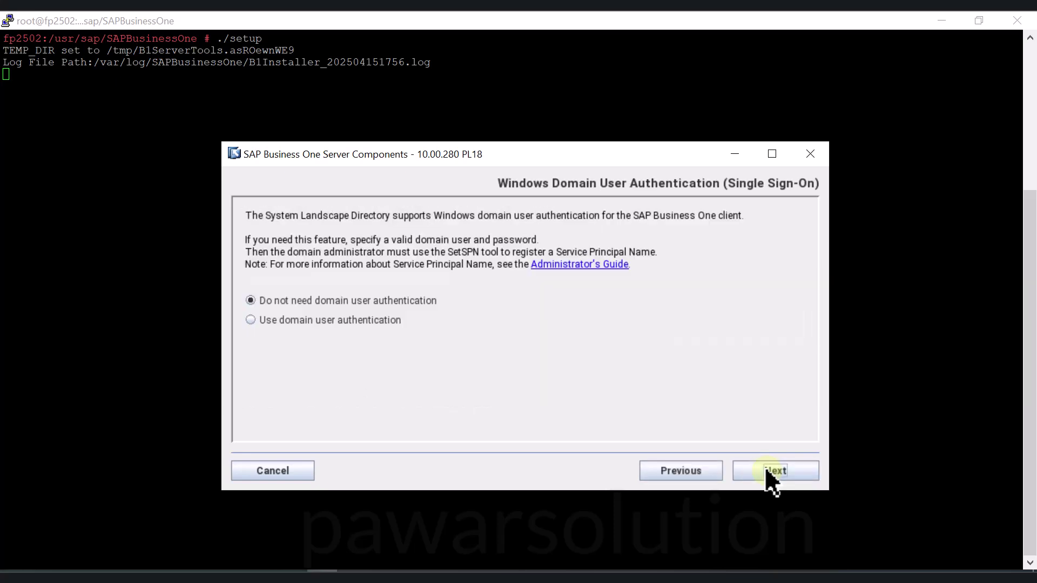
Continue without domain user authentication and keep the Service Layer load balancer on port 50000 with 24 threads per member
click(770, 478)
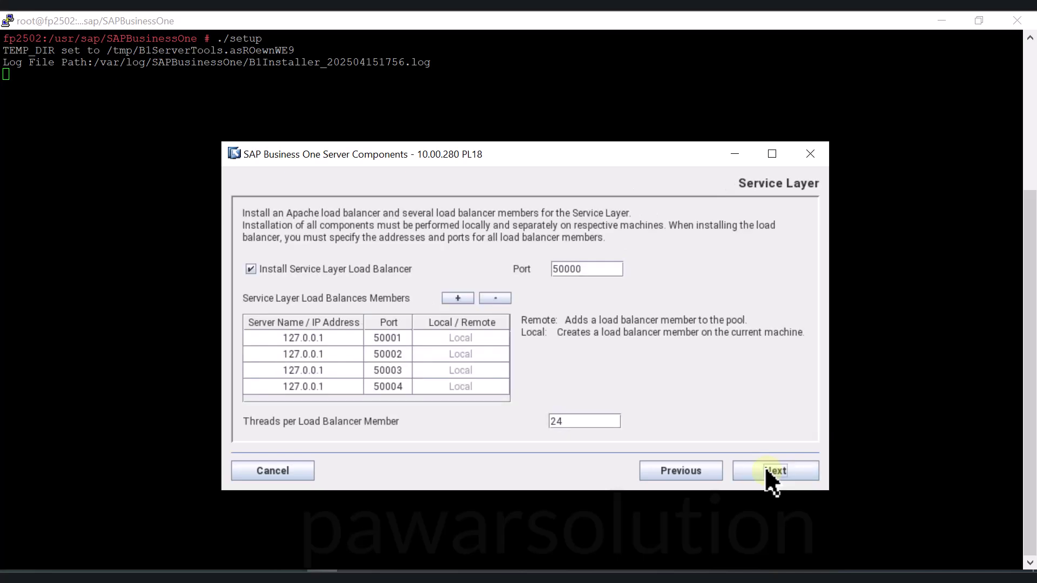
click(767, 471)
click(767, 471)
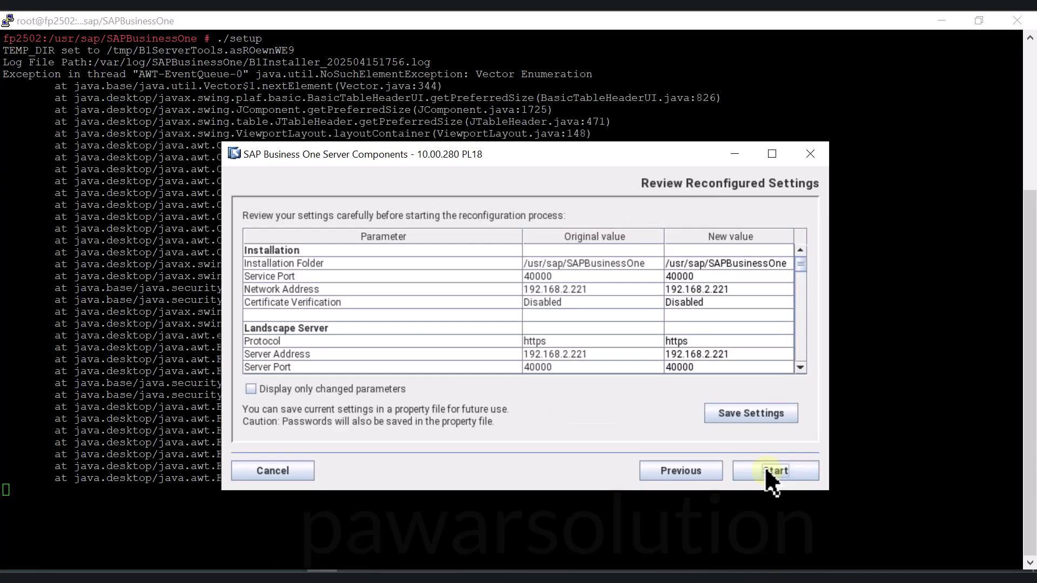
Run the reconfiguration, confirm that the SAP Notes information has been read and understood, and finish the wizard
click(765, 470)
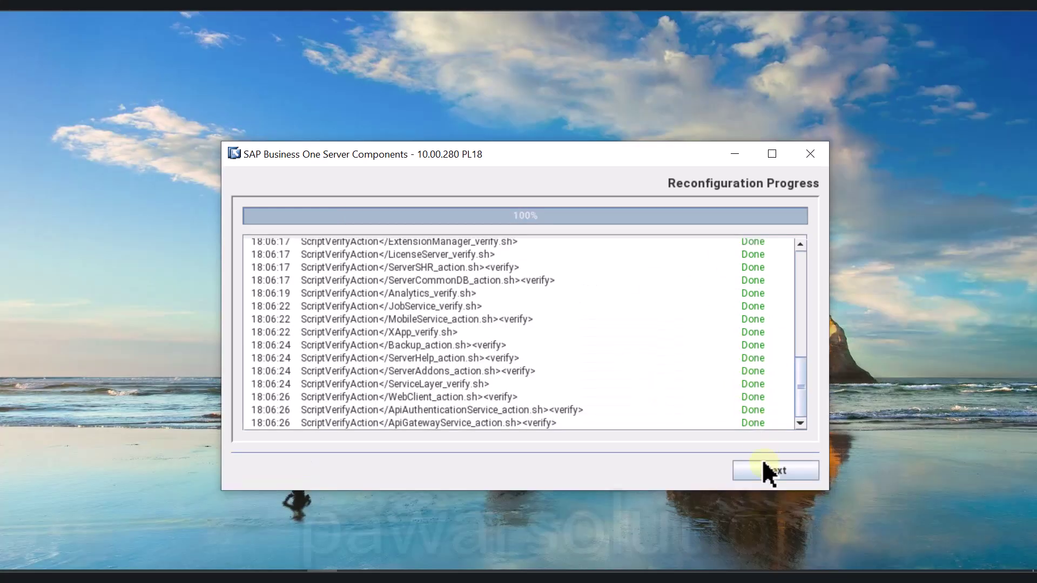
click(772, 469)
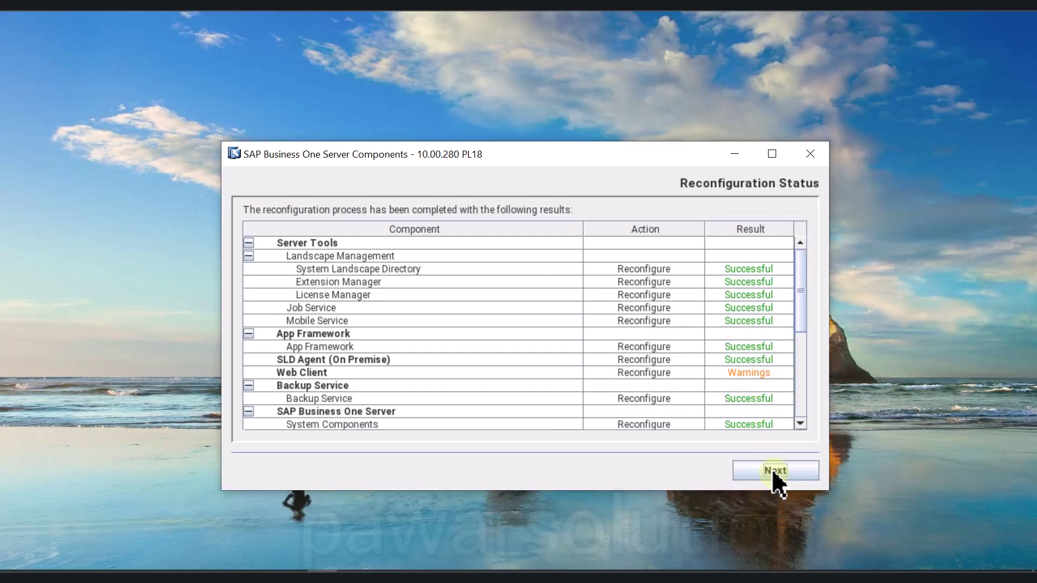
click(772, 469)
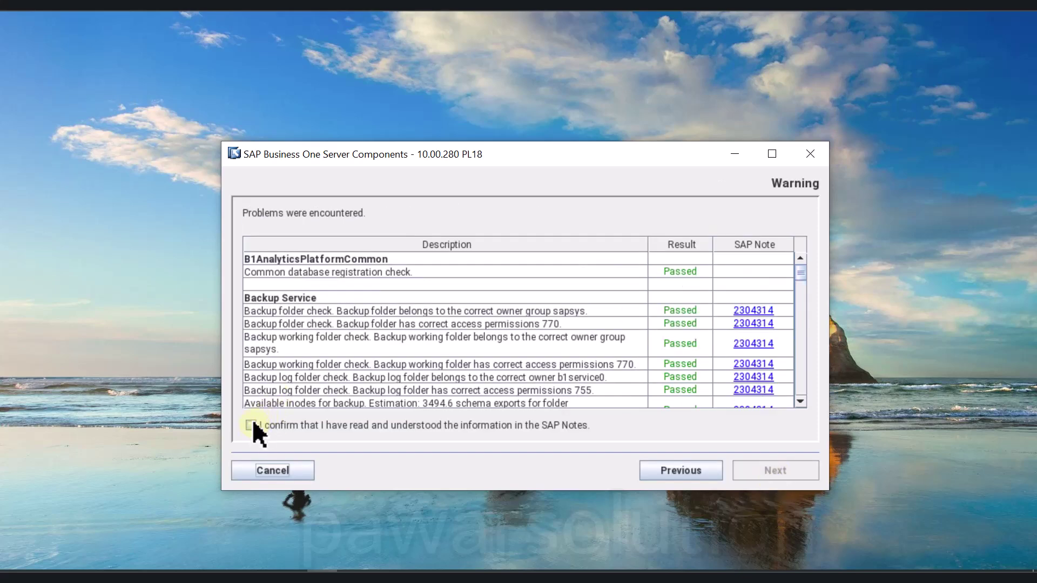
click(250, 426)
click(756, 469)
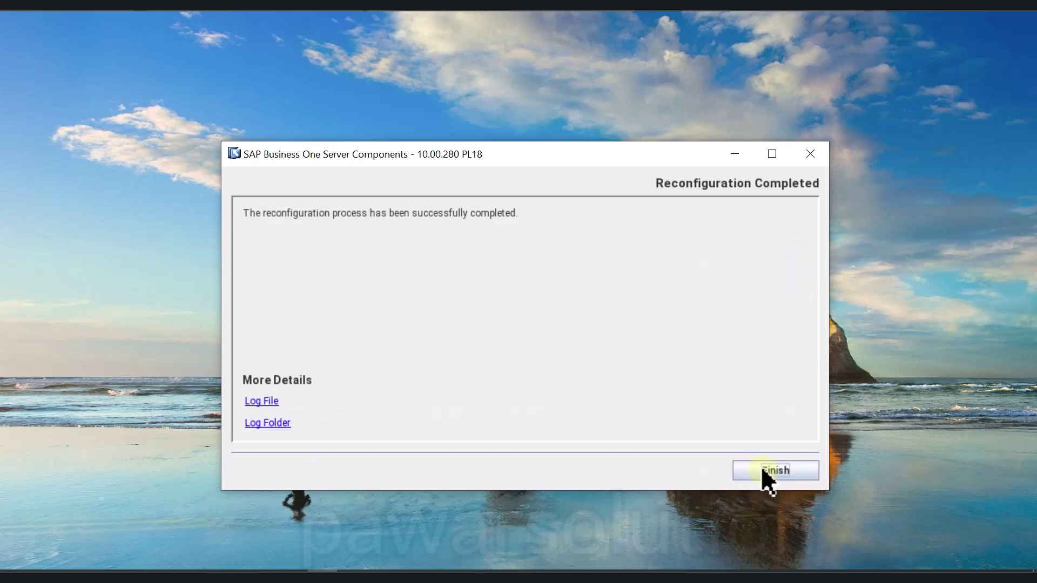
click(756, 468)
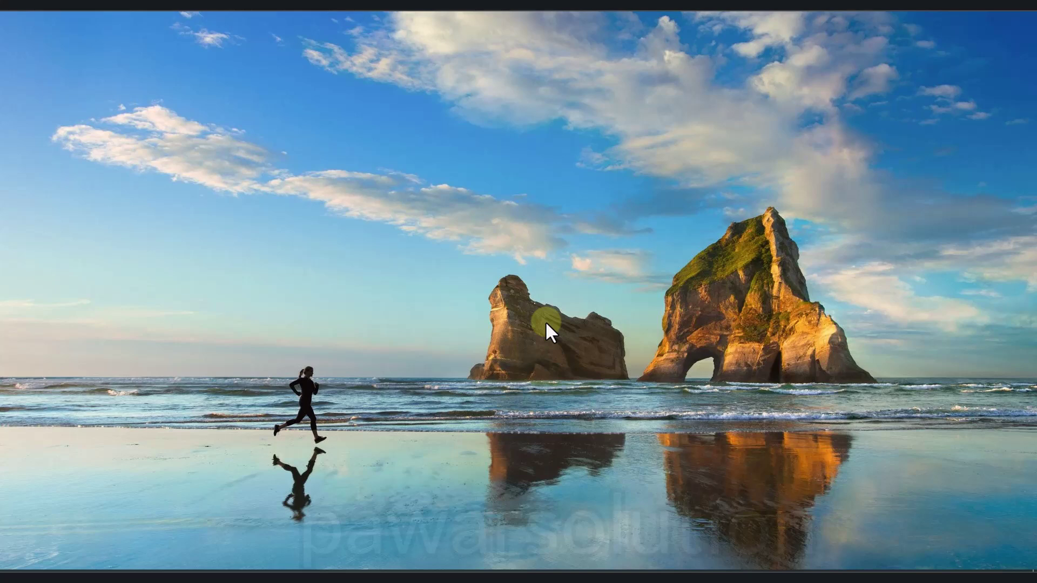
Switch to the web browser and try to open the server's domain address on port 50000
mouse_move(140, 576)
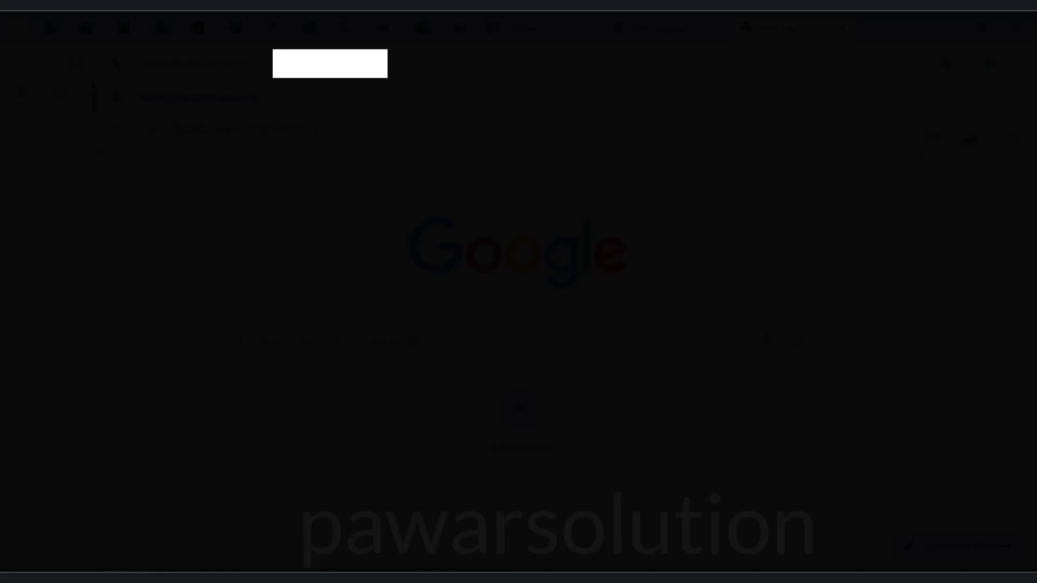
text(cloud.com:6000)
key(BackSpace)
key(BackSpace)
key(BackSpace)
key(BackSpace)
text(50000)
key(Return)
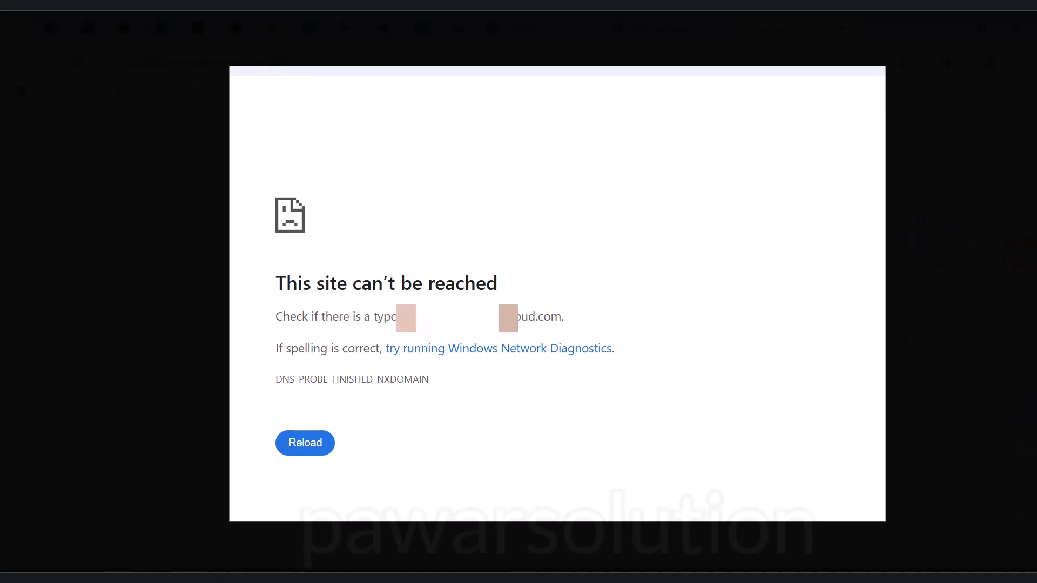
Open the Windows\System32\drivers folder on the local disk in a maximized File Explorer window and go into its etc subfolder
key(super+r)
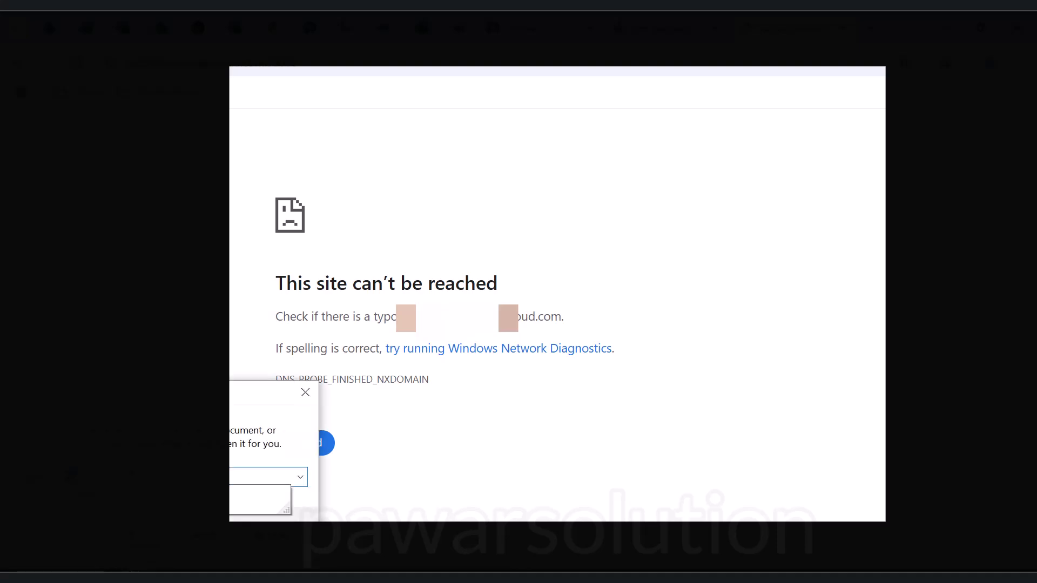
key(Return)
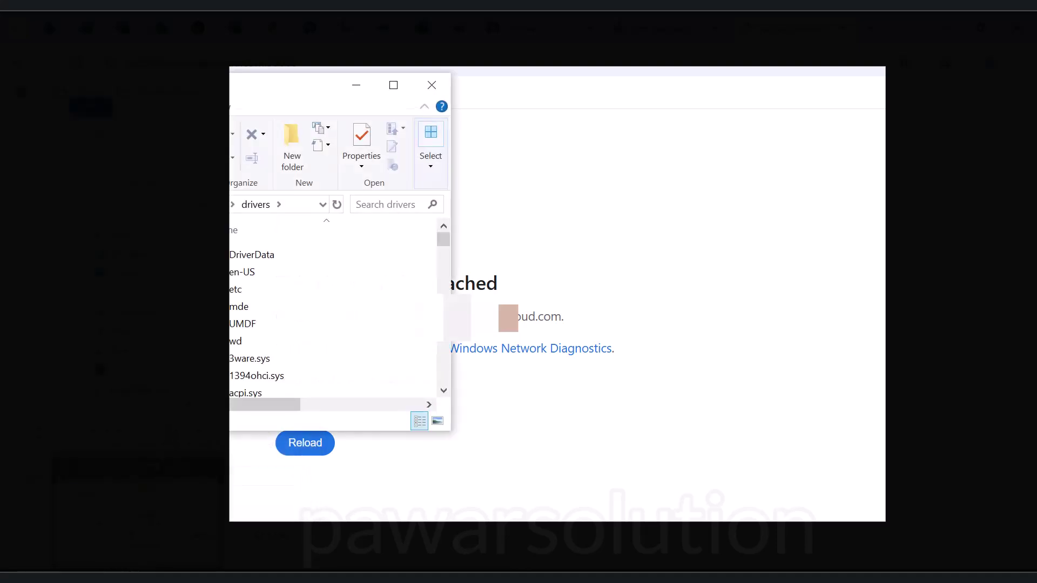
click(395, 84)
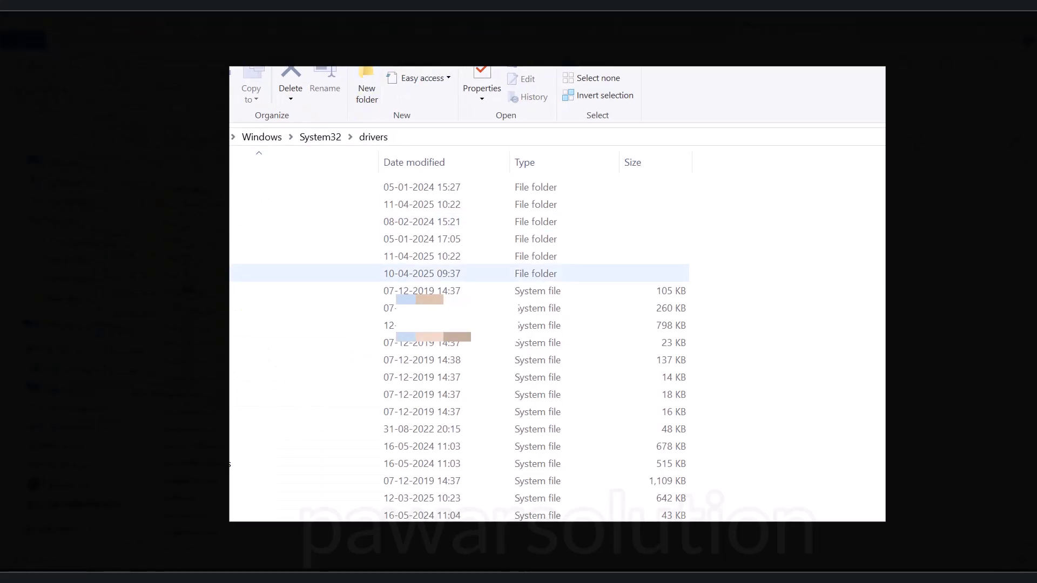
double_click(179, 224)
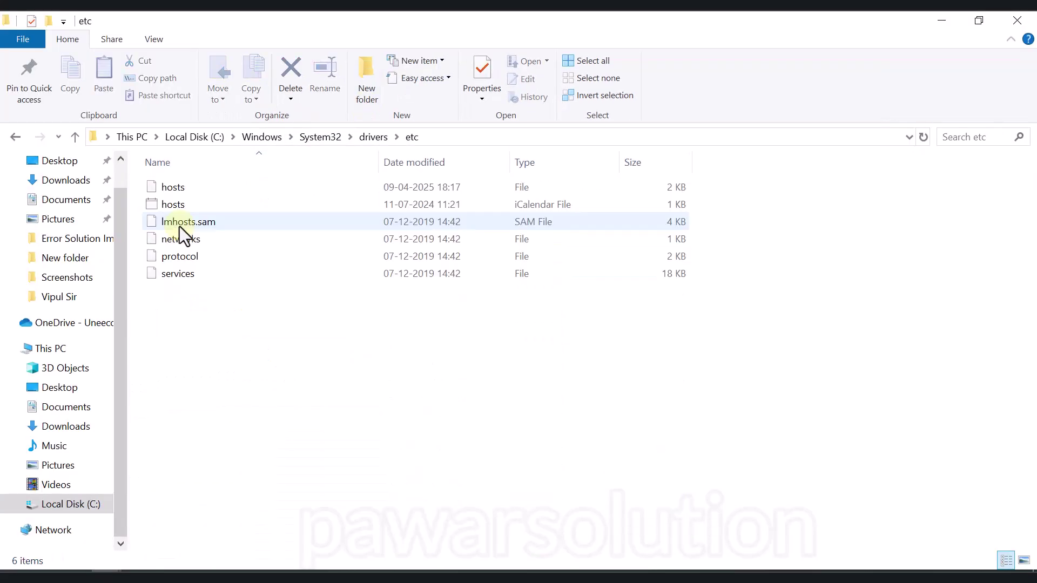
Open the extensionless hosts file in Notepad, add an entry for the server's domain name at the end, and save it
double_click(179, 190)
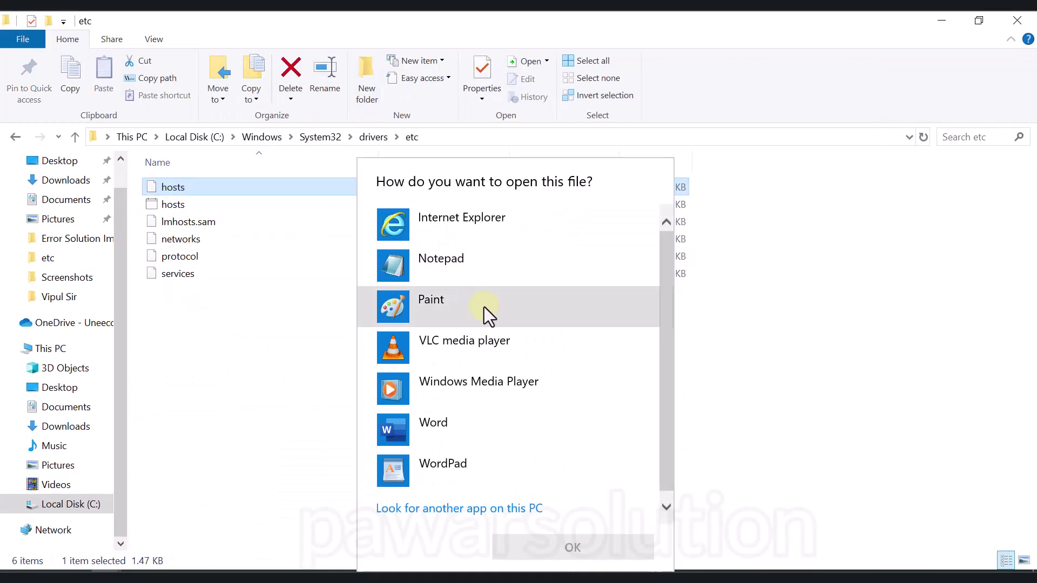
double_click(456, 273)
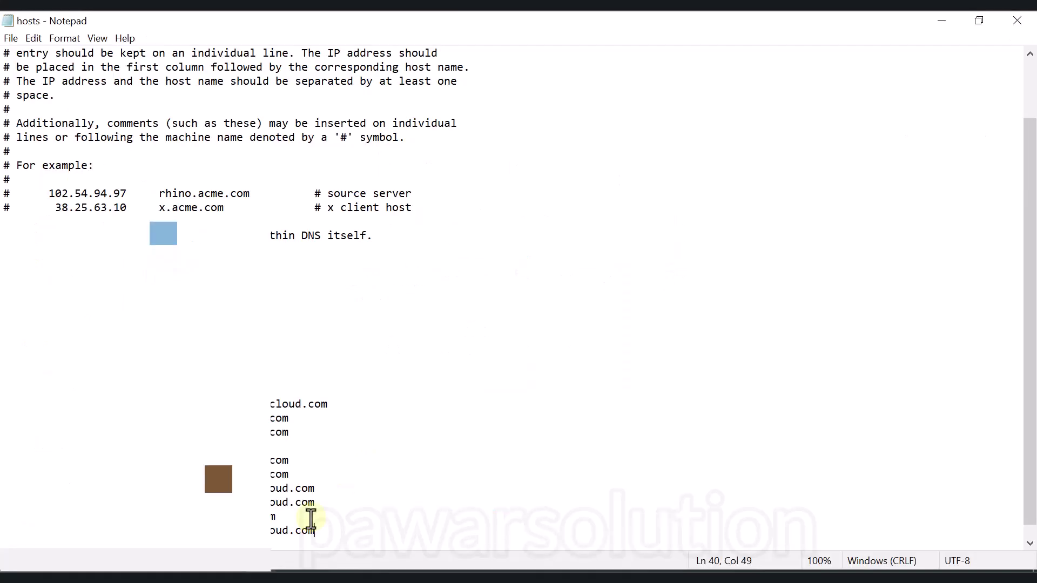
click(948, 27)
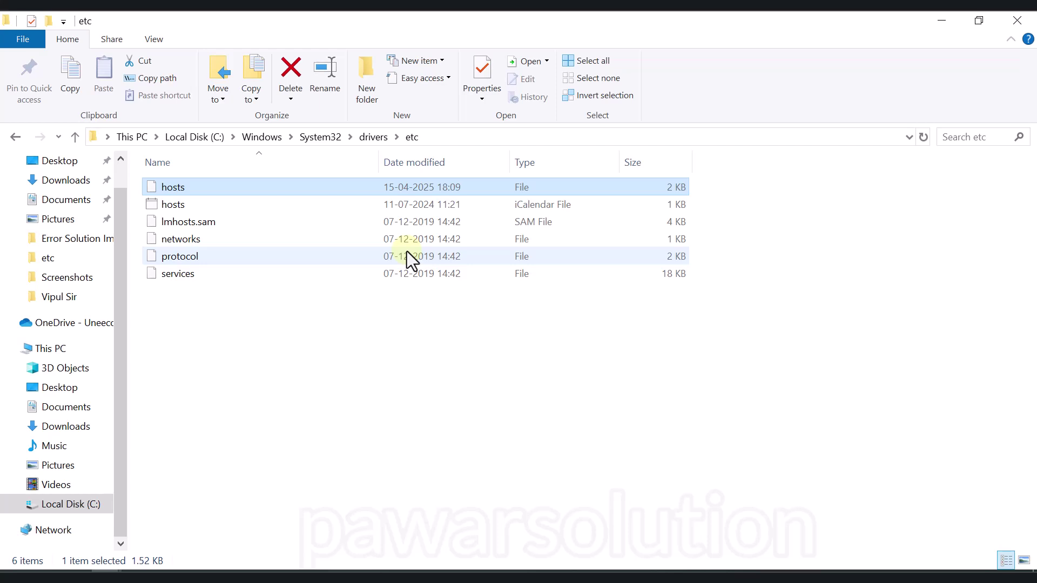
Switch to the web browser and load the server's domain address on port 50000 again
click(415, 63)
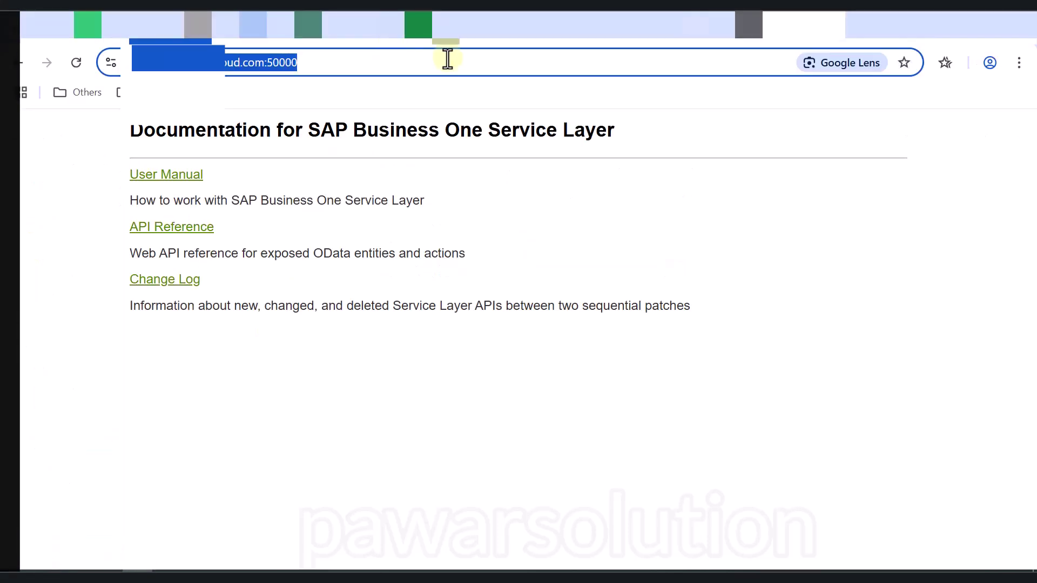